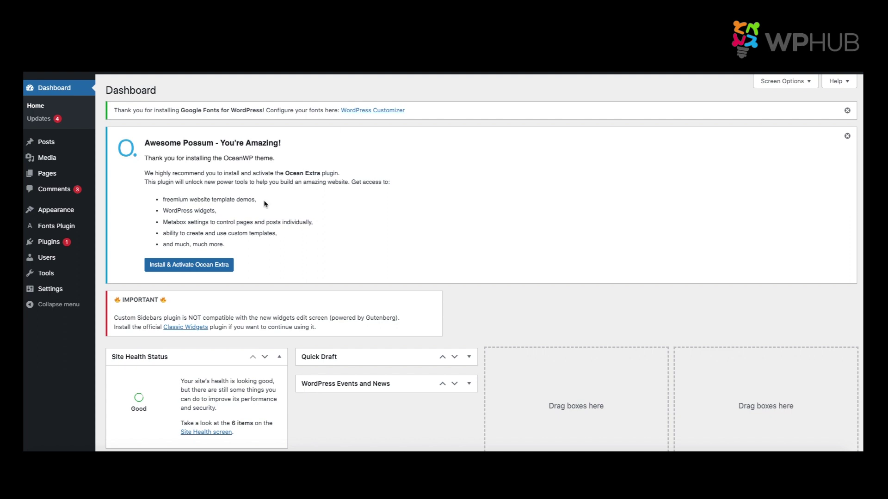
Open the Customizer's Typography › Heading 1 (H1) settings and browse the font family list
{"action": "mouse_move", "coordinate": [63, 211]}
{"action": "left_click", "coordinate": [130, 230]}
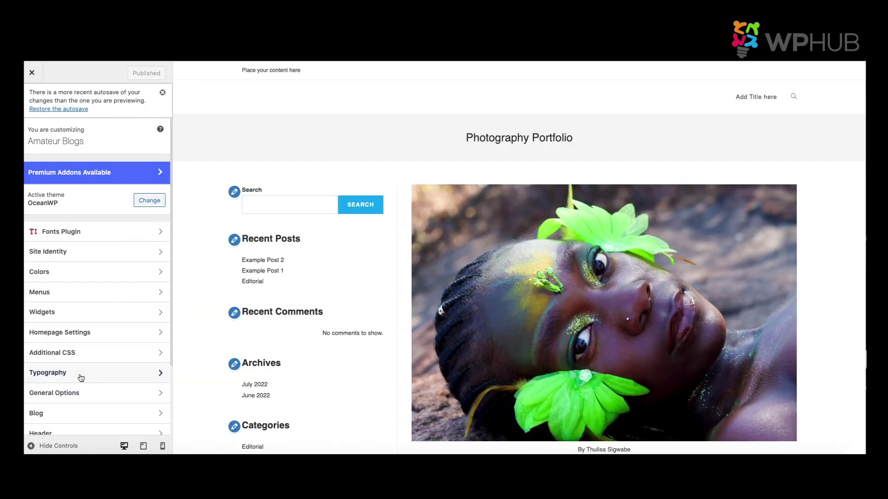
{"action": "left_click", "coordinate": [81, 373]}
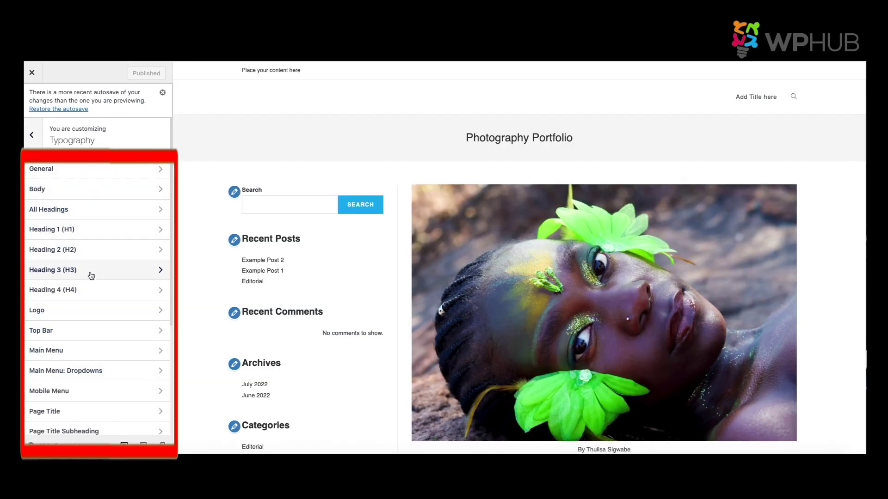
{"action": "left_click", "coordinate": [84, 232]}
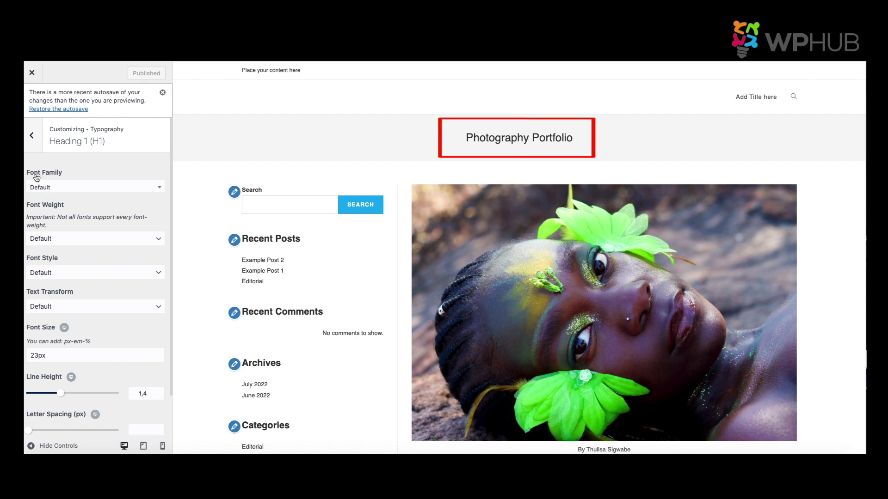
{"action": "left_click", "coordinate": [68, 190]}
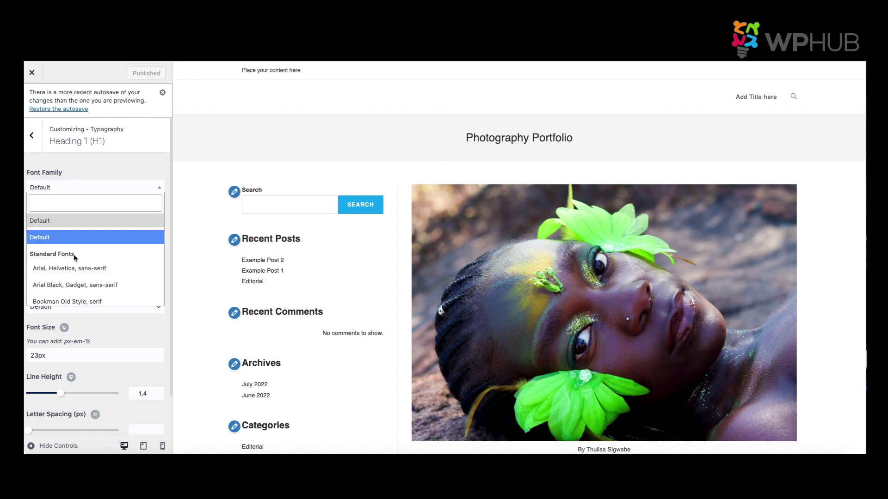
{"action": "scroll", "coordinate": [74, 256], "scroll_direction": "down", "scroll_amount": 2}
{"action": "scroll", "coordinate": [74, 259], "scroll_direction": "down", "scroll_amount": 4}
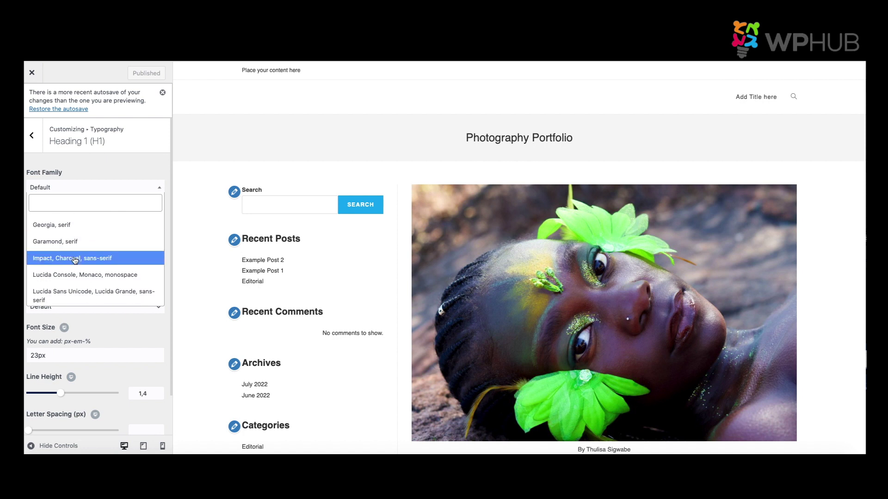
Set Heading 1 to Georgia, serif with Italic font style and Uppercase text transform
{"action": "left_click", "coordinate": [81, 227]}
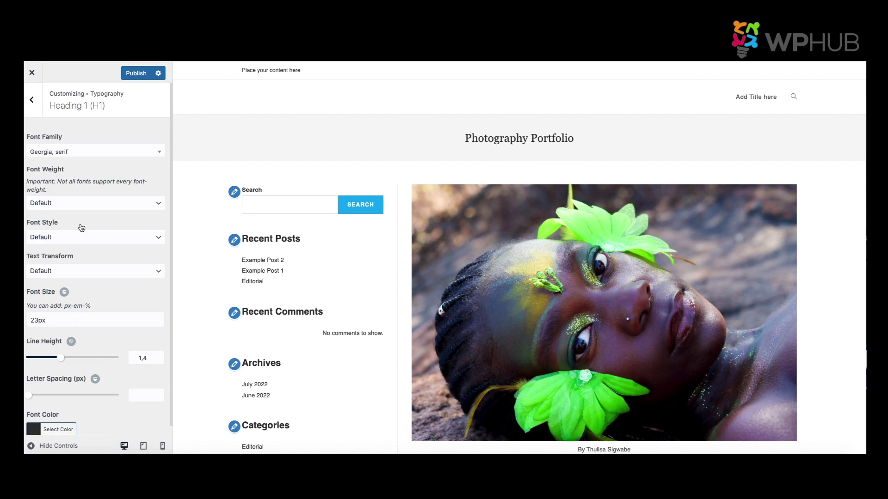
{"action": "left_click", "coordinate": [70, 239]}
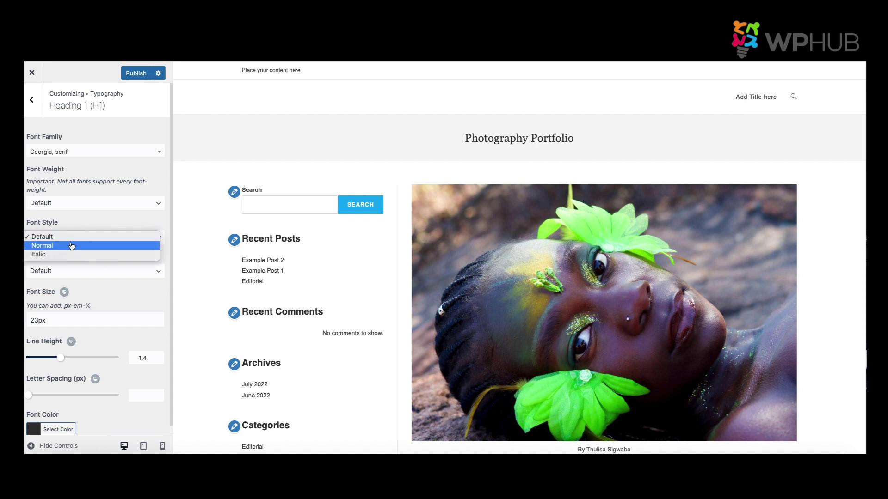
{"action": "left_click", "coordinate": [71, 256]}
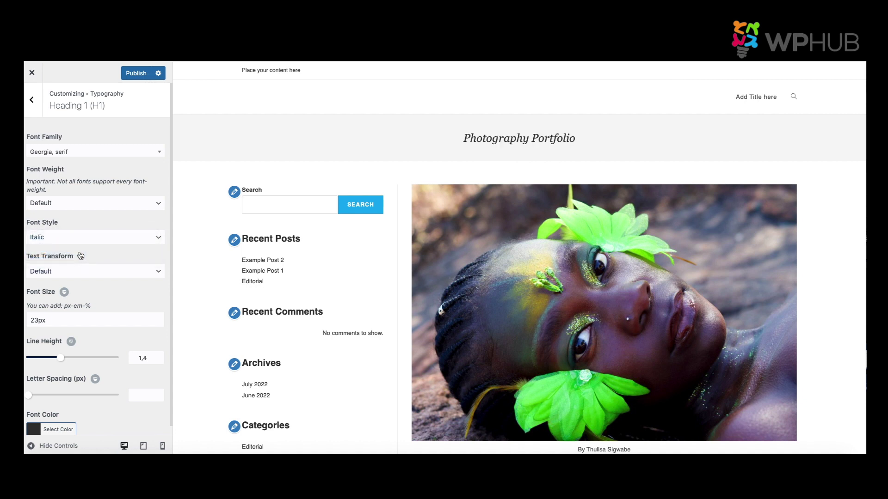
{"action": "scroll", "coordinate": [105, 245], "scroll_direction": "down", "scroll_amount": 1}
{"action": "left_click", "coordinate": [77, 262]}
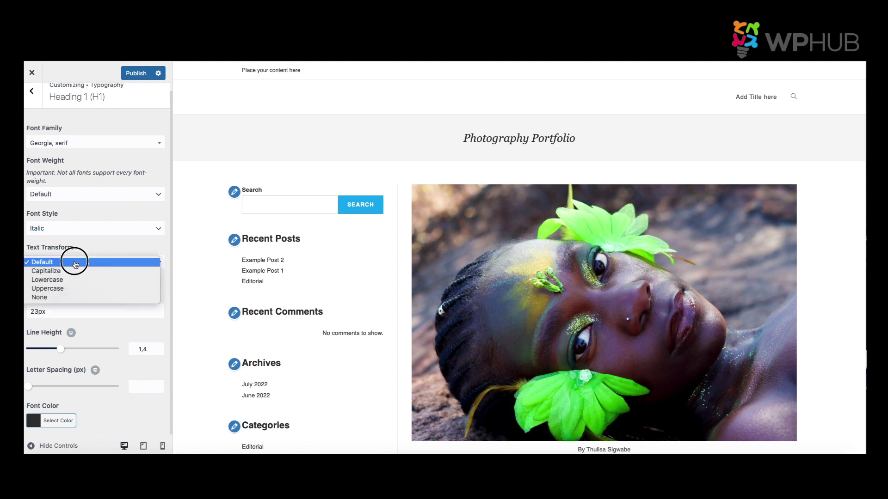
{"action": "left_click", "coordinate": [91, 289]}
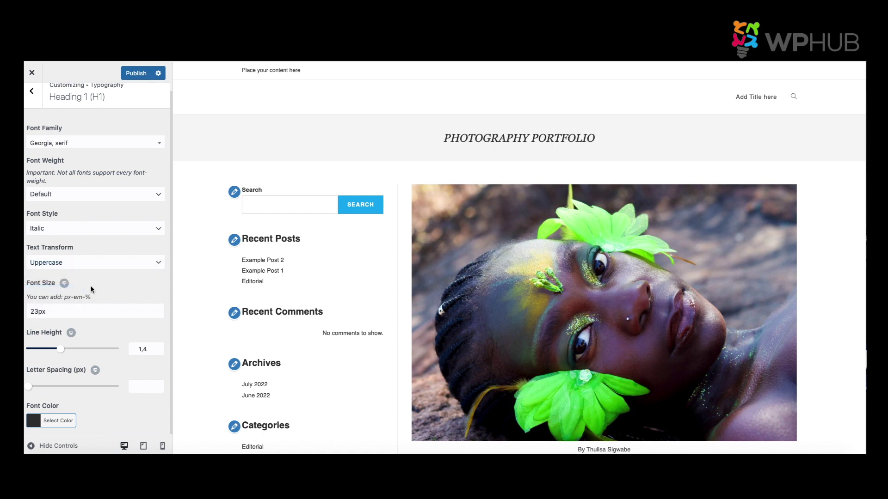
{"action": "scroll", "coordinate": [91, 287], "scroll_direction": "down", "scroll_amount": 1}
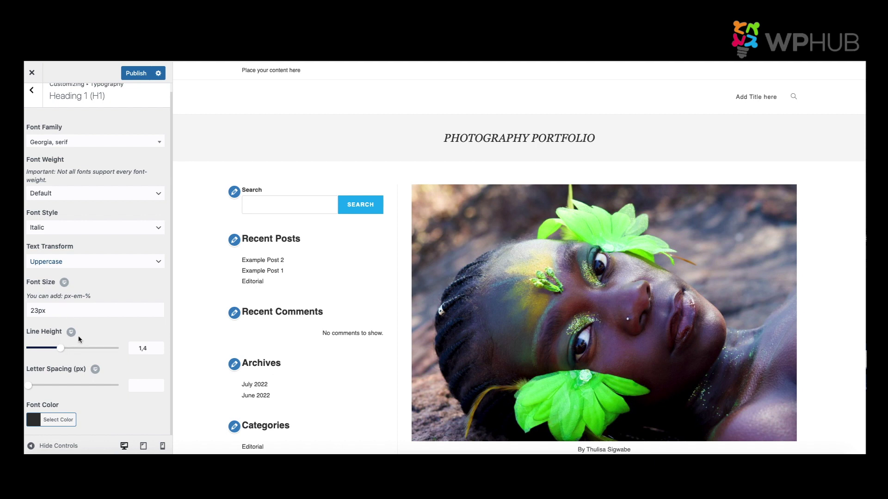
Set Heading 1 letter spacing to 1 px, leaving the font colour unchanged
{"action": "mouse_move", "coordinate": [29, 385]}
{"action": "left_mouse_down"}
{"action": "mouse_move", "coordinate": [60, 390]}
{"action": "mouse_move", "coordinate": [37, 386]}
{"action": "left_mouse_up"}
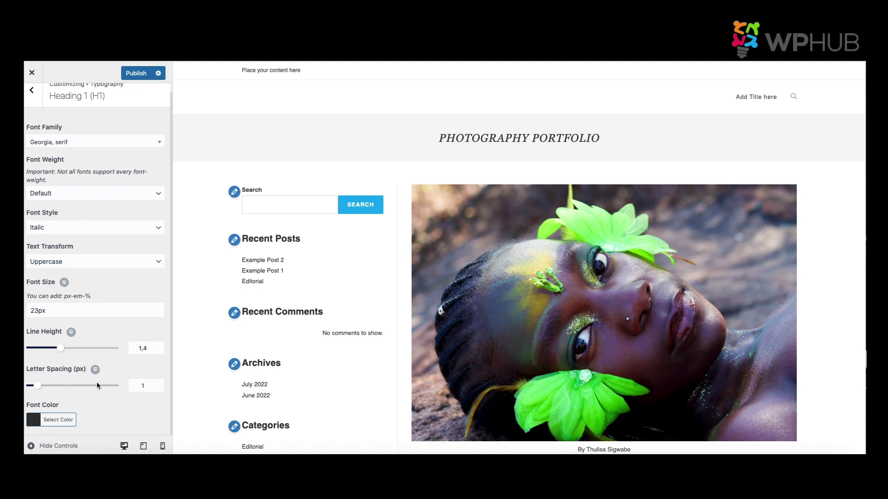
{"action": "left_click", "coordinate": [43, 421]}
{"action": "scroll", "coordinate": [126, 392], "scroll_direction": "down", "scroll_amount": 4}
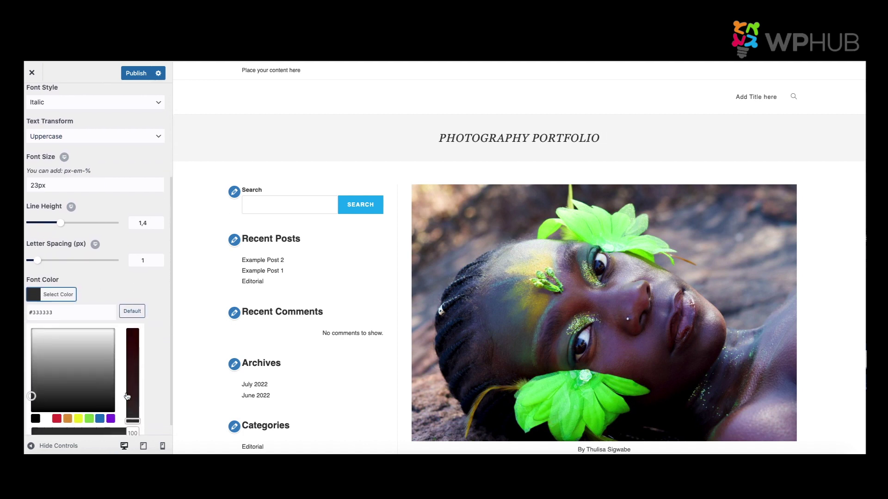
{"action": "scroll", "coordinate": [127, 396], "scroll_direction": "down", "scroll_amount": 1}
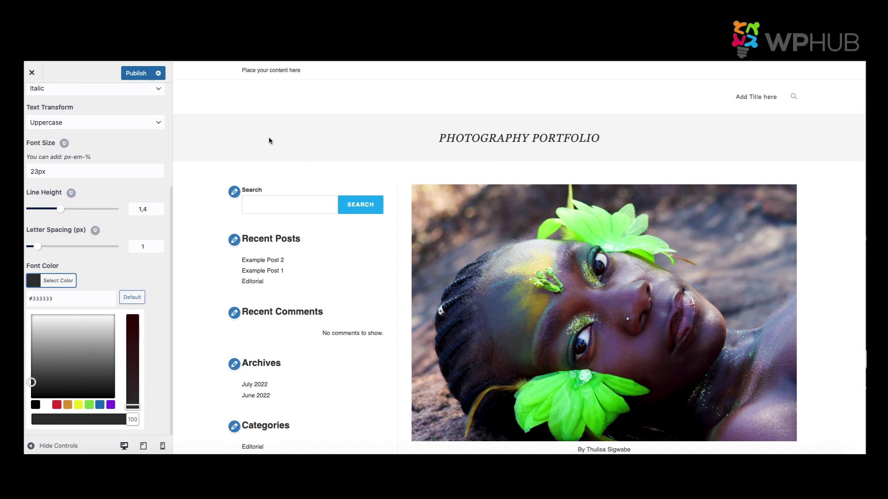
{"action": "scroll", "coordinate": [131, 263], "scroll_direction": "up", "scroll_amount": 5}
{"action": "left_click", "coordinate": [132, 263]}
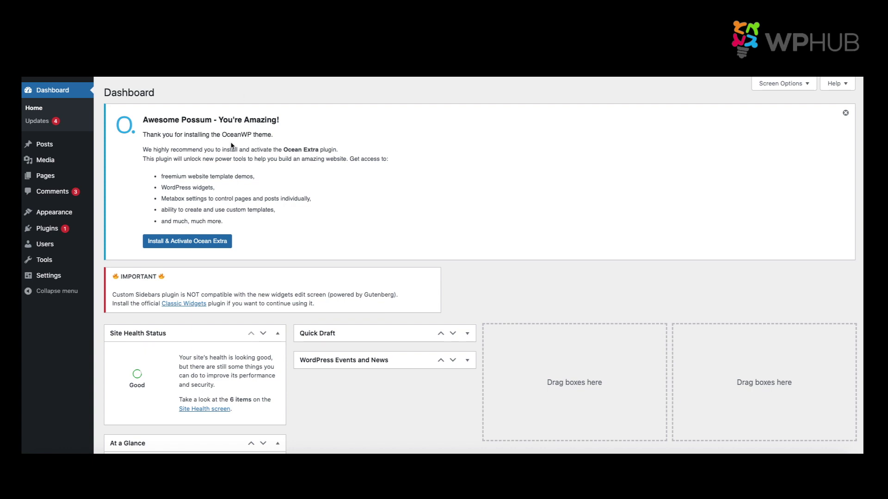
Search plugins for 'Fonts' and install Fonts Plugin | Google Fonts Typography
{"action": "mouse_move", "coordinate": [69, 231]}
{"action": "left_click", "coordinate": [111, 244]}
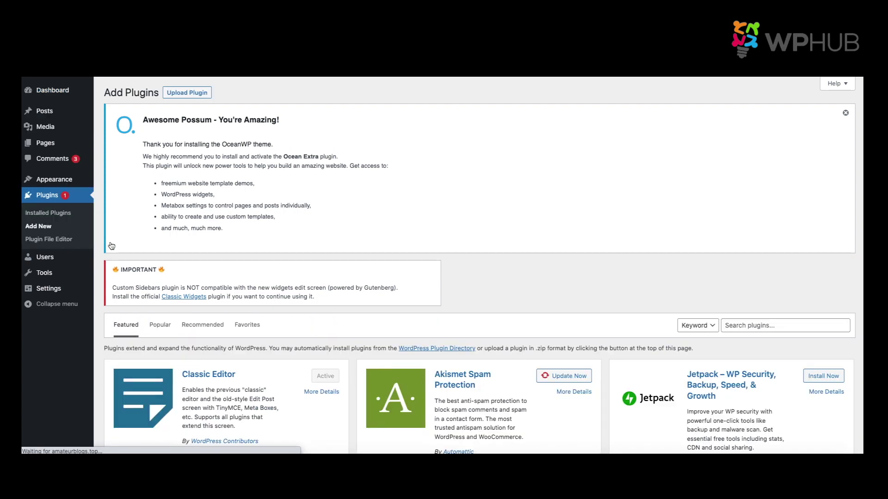
{"action": "left_click", "coordinate": [777, 325]}
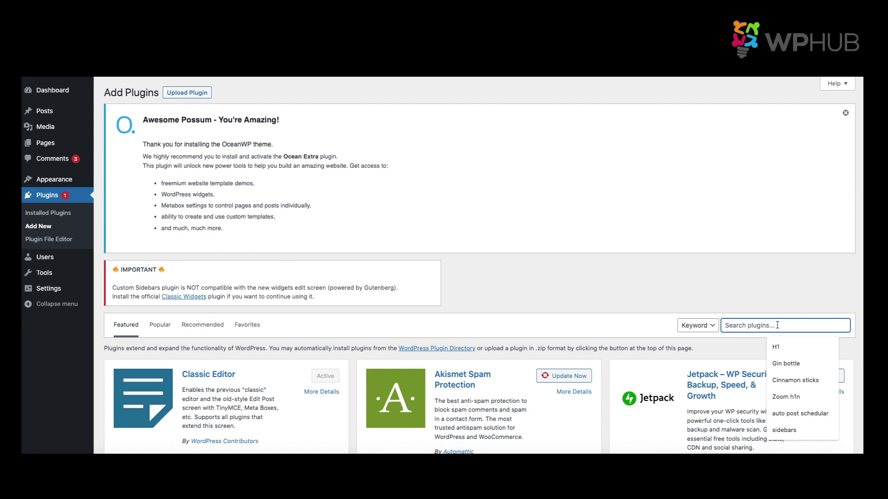
{"action": "type", "text": "Fonts"}
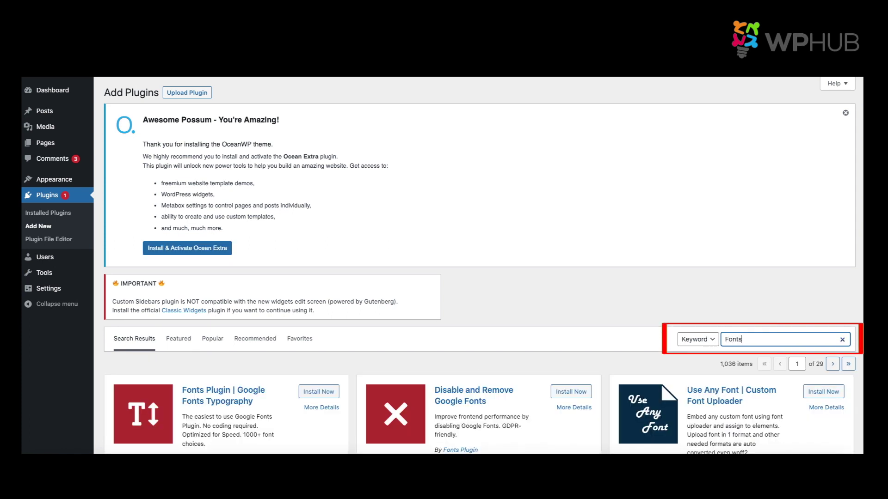
{"action": "scroll", "coordinate": [478, 266], "scroll_direction": "down", "scroll_amount": 5}
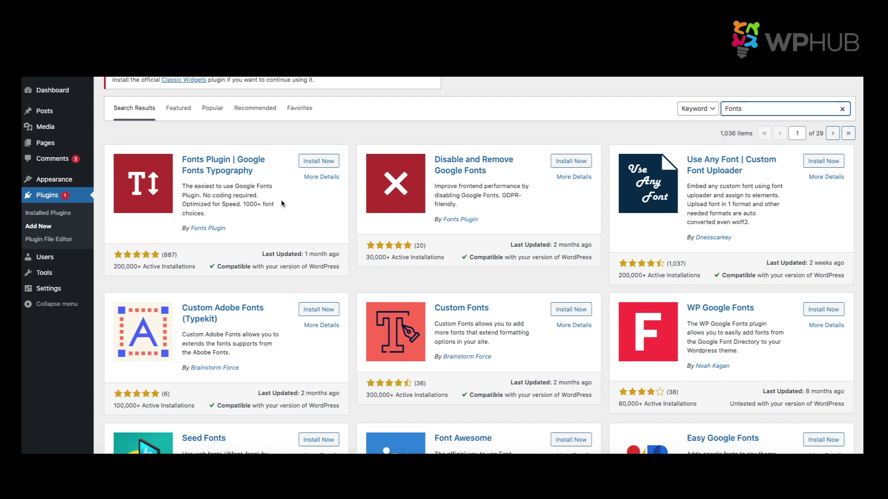
{"action": "left_click", "coordinate": [319, 162]}
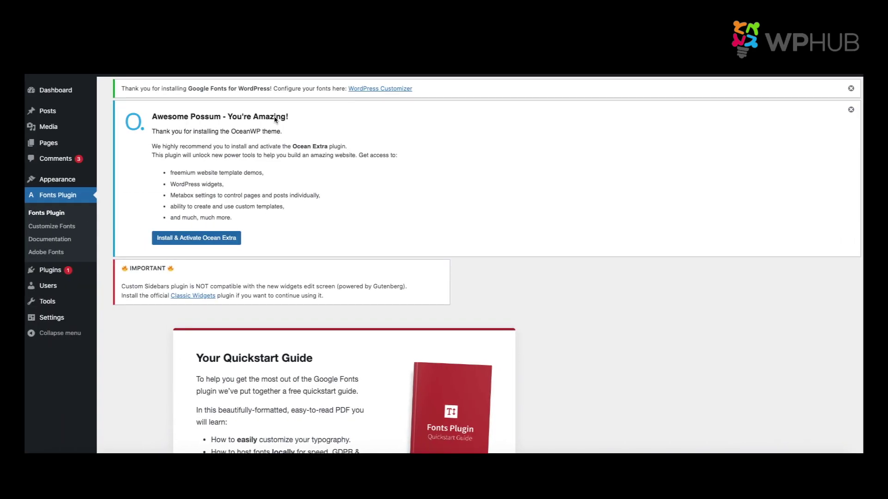
Enable Force Styles in the Customizer's Fonts Plugin › Debugging section and publish it
{"action": "mouse_move", "coordinate": [95, 185]}
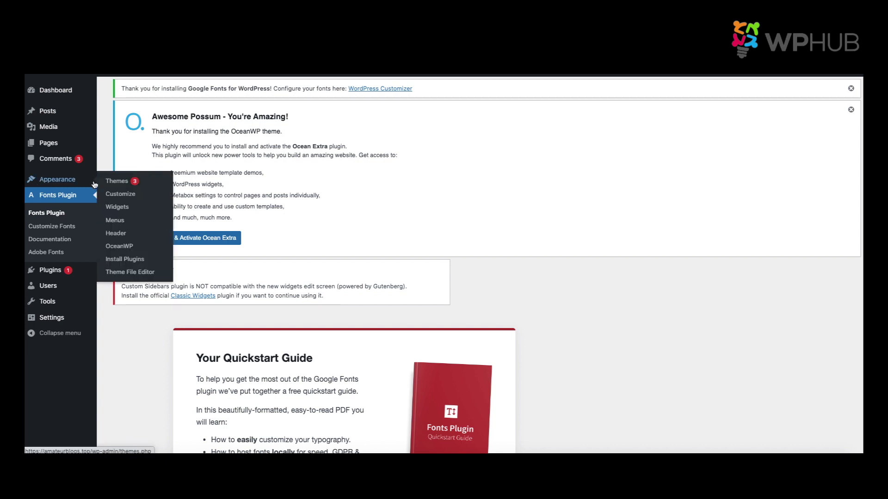
{"action": "left_click", "coordinate": [127, 196]}
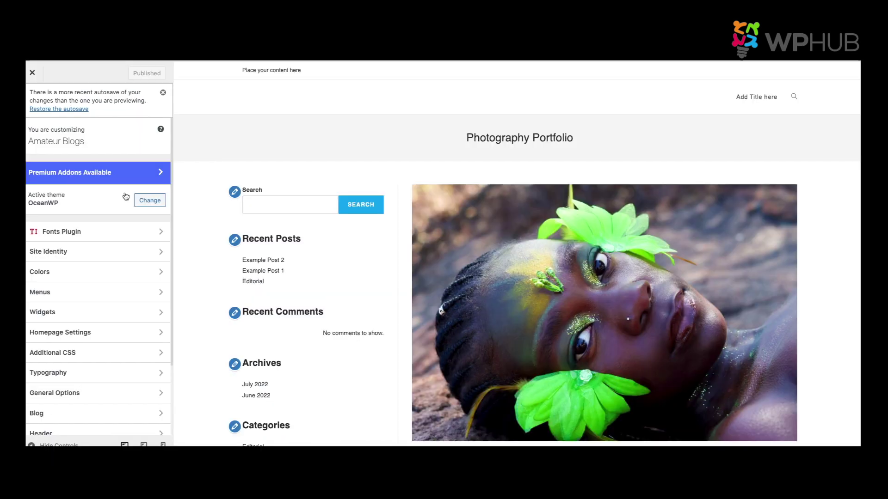
{"action": "left_click", "coordinate": [118, 234]}
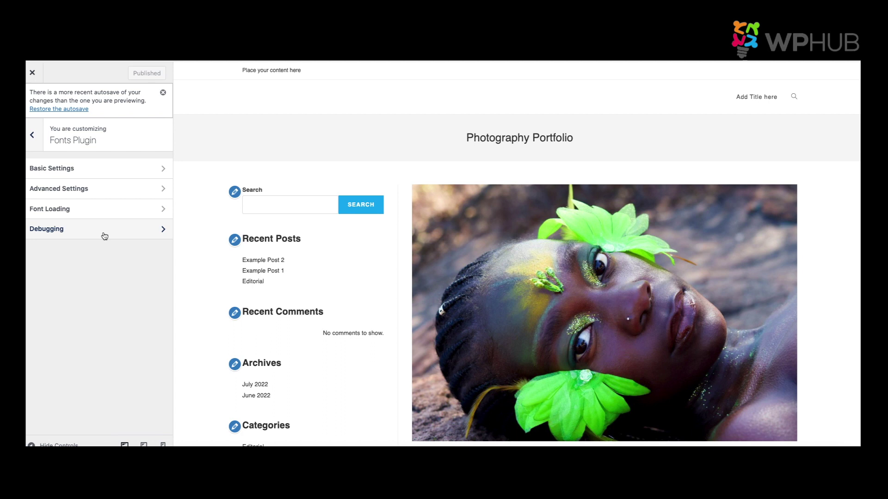
{"action": "left_click", "coordinate": [103, 232]}
{"action": "left_click", "coordinate": [36, 178]}
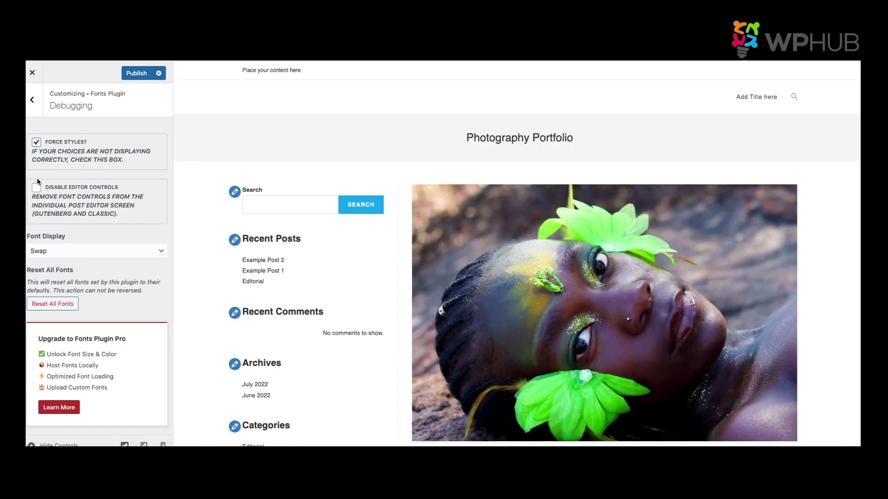
{"action": "left_click", "coordinate": [137, 73]}
{"action": "left_click", "coordinate": [33, 100]}
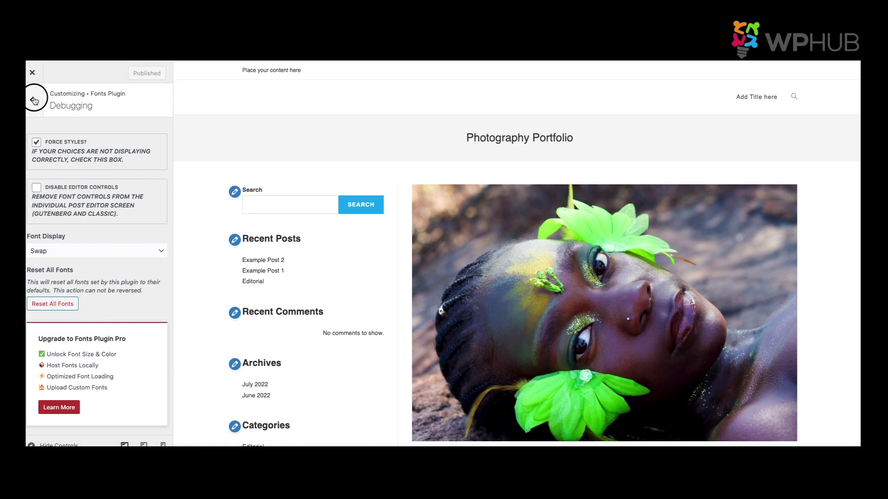
In Fonts Plugin Basic Settings, try Georgia, then reset the base font family to Default Font
{"action": "left_click", "coordinate": [86, 136]}
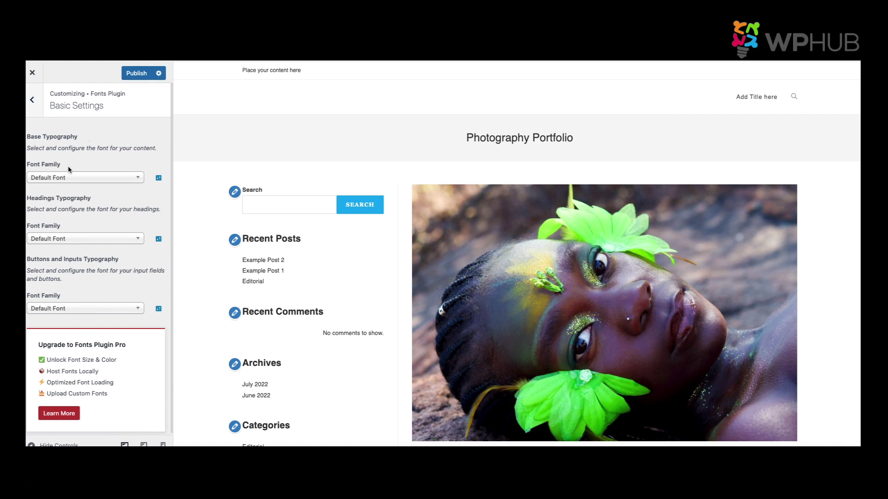
{"action": "left_click", "coordinate": [61, 180]}
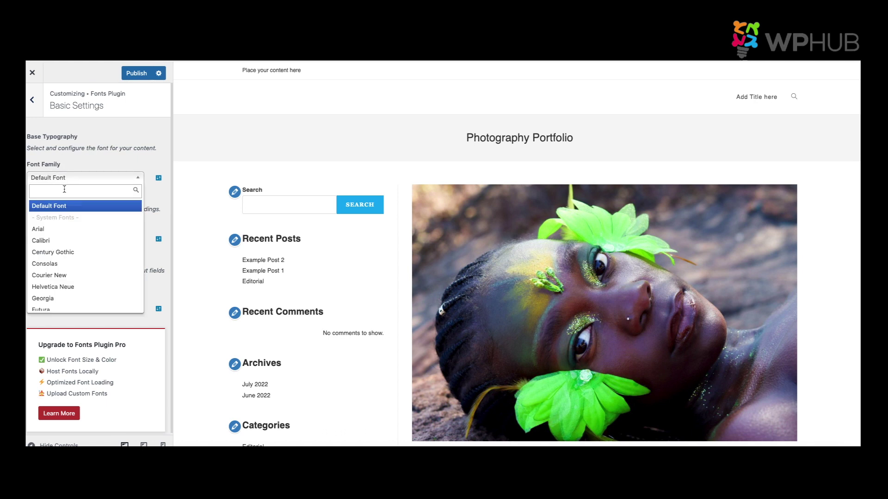
{"action": "left_click", "coordinate": [62, 299]}
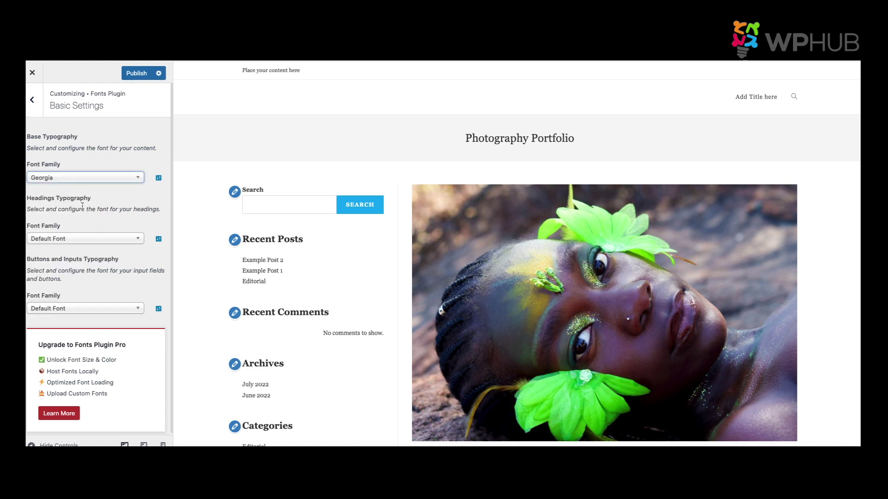
{"action": "left_click", "coordinate": [78, 181]}
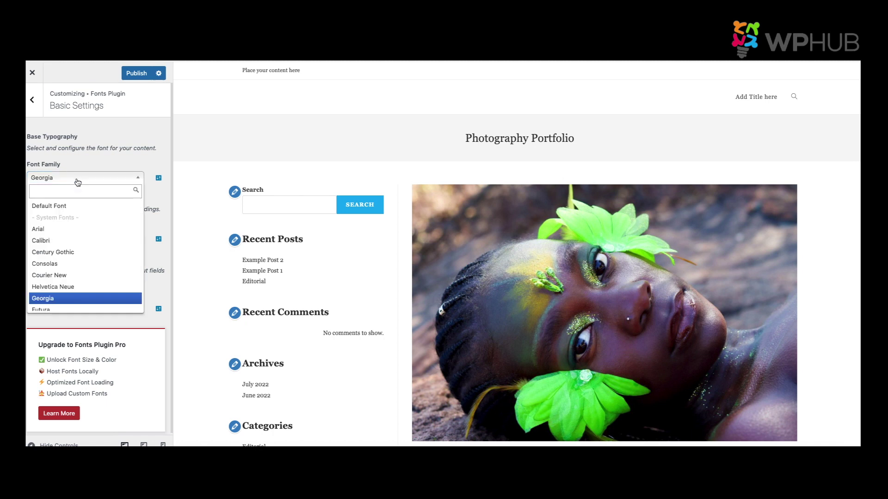
{"action": "left_click", "coordinate": [51, 206]}
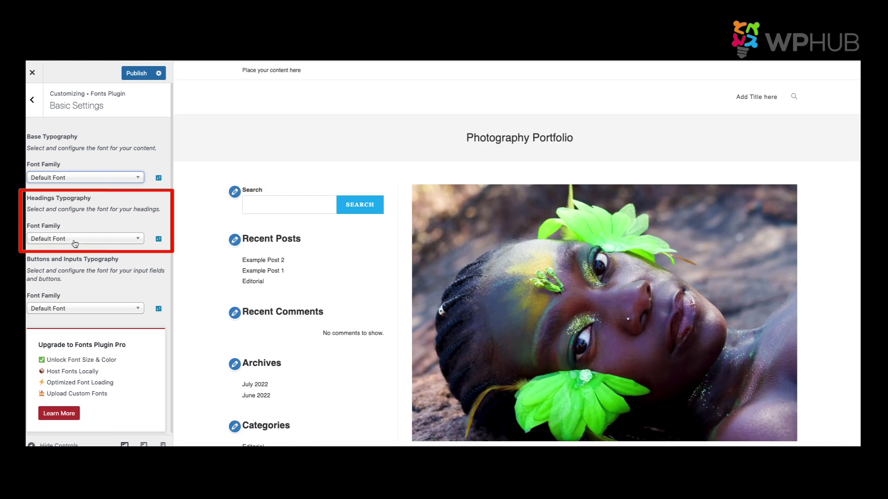
Set the headings font to Century Gothic and the buttons and inputs font to Arial
{"action": "left_click", "coordinate": [72, 242]}
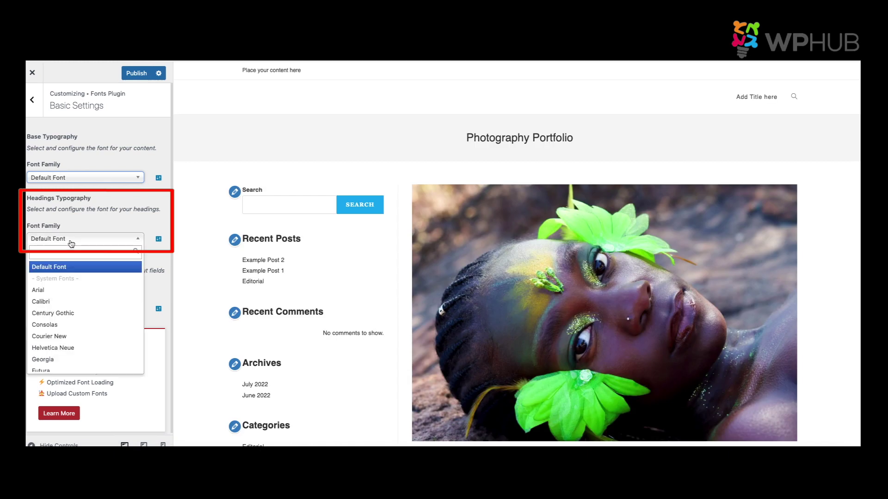
{"action": "left_click", "coordinate": [73, 314]}
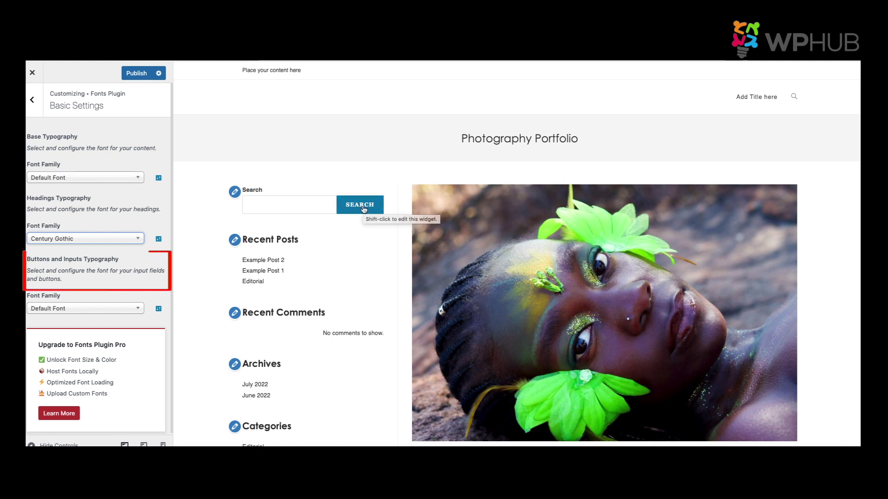
{"action": "left_click", "coordinate": [65, 309]}
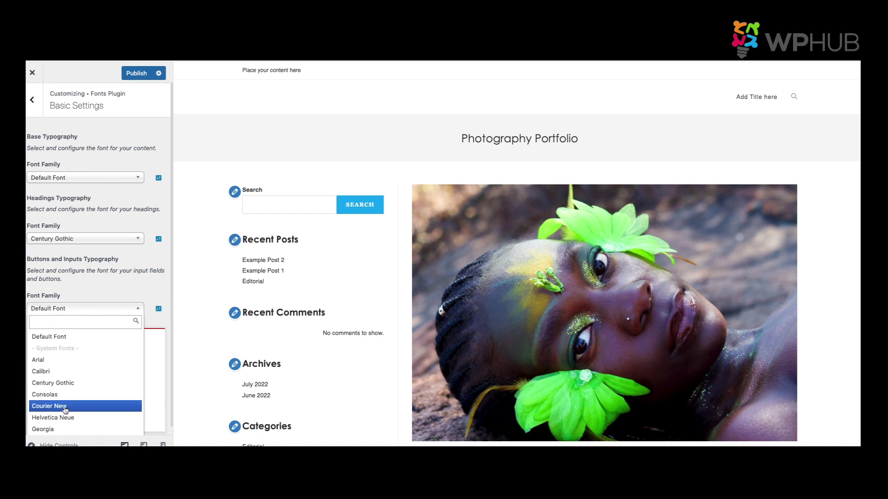
{"action": "left_click", "coordinate": [48, 361]}
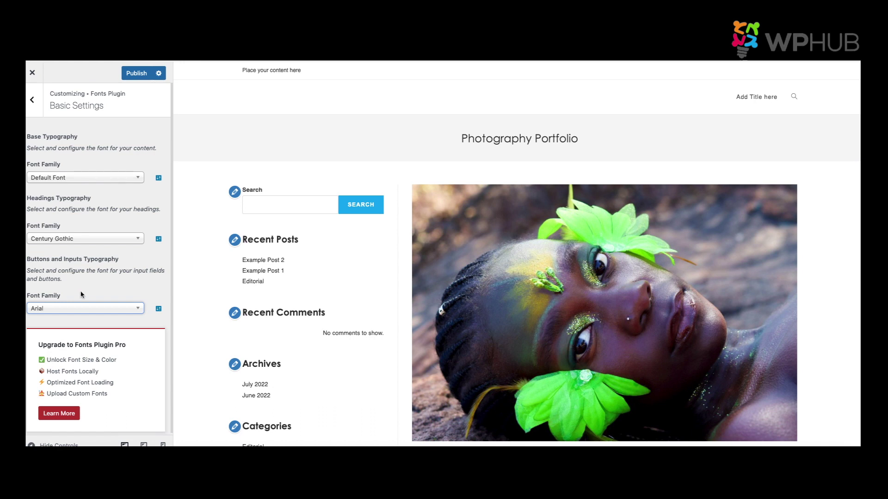
{"action": "scroll", "coordinate": [86, 311], "scroll_direction": "down", "scroll_amount": 1}
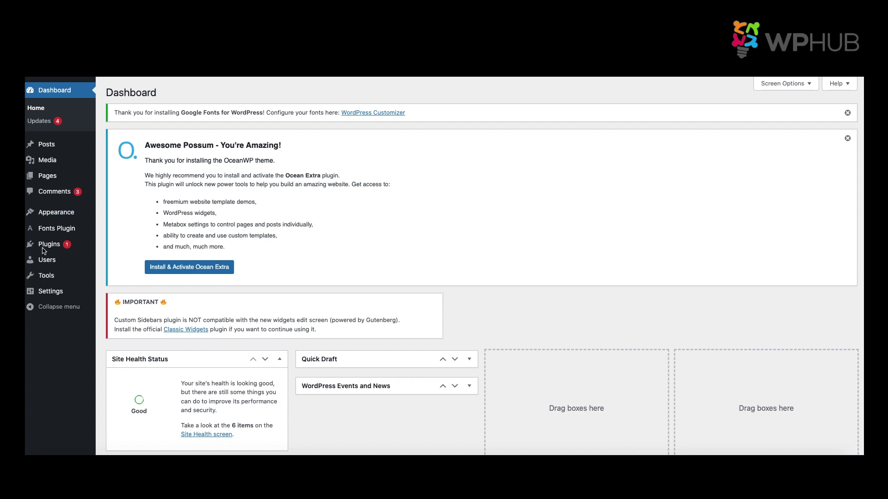
Search plugins for 'Use any font', then install and activate Use Any Font
{"action": "mouse_move", "coordinate": [44, 250]}
{"action": "left_click", "coordinate": [114, 259]}
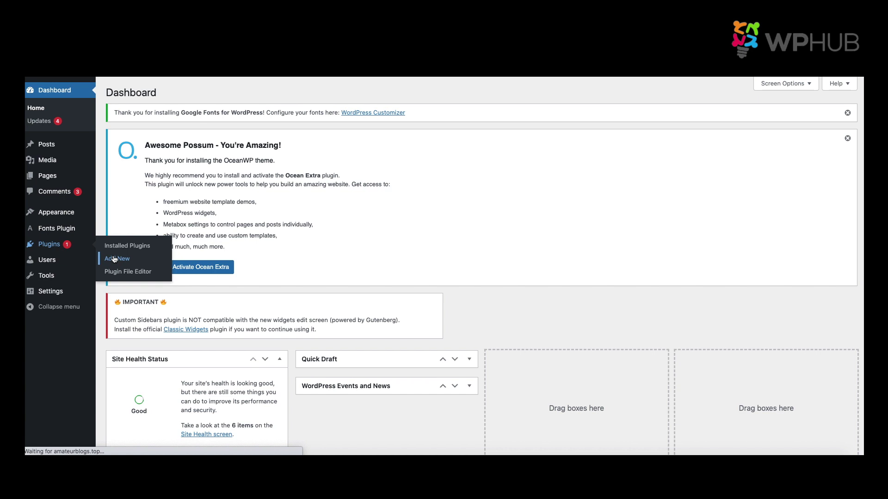
{"action": "left_click", "coordinate": [744, 365]}
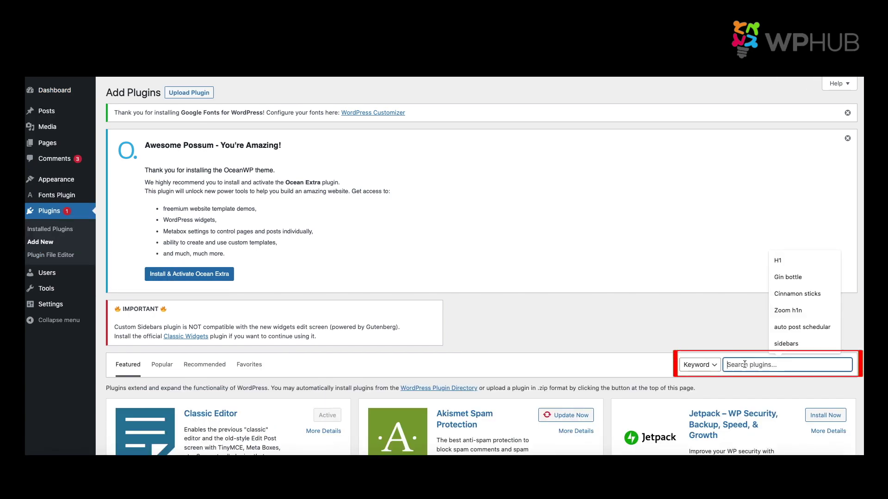
{"action": "type", "text": "Use any font"}
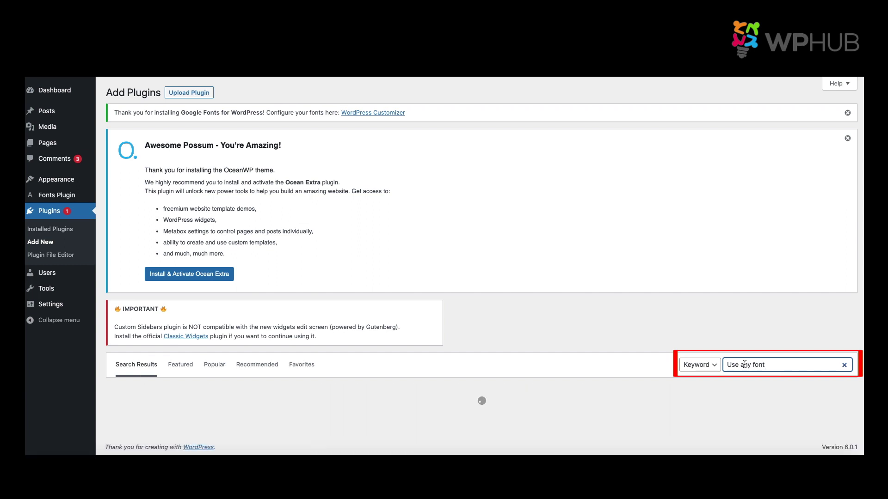
{"action": "scroll", "coordinate": [307, 222], "scroll_direction": "down", "scroll_amount": 5}
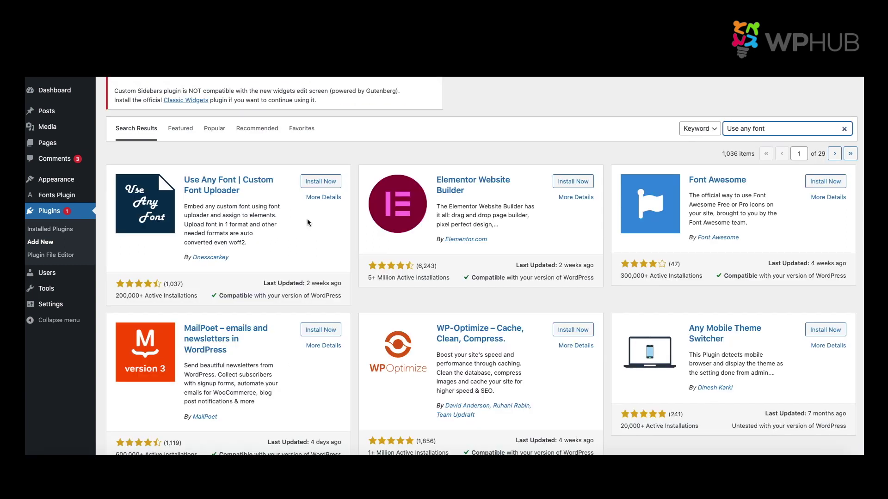
{"action": "left_click", "coordinate": [322, 183]}
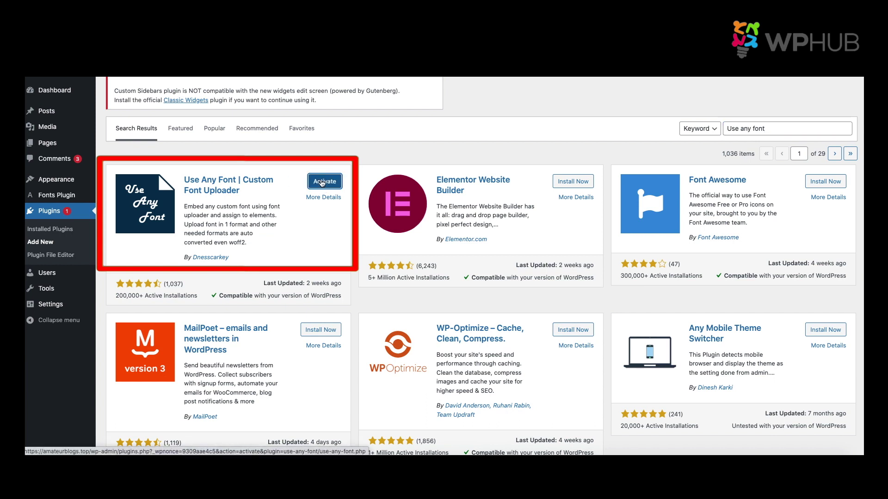
{"action": "left_click", "coordinate": [323, 182]}
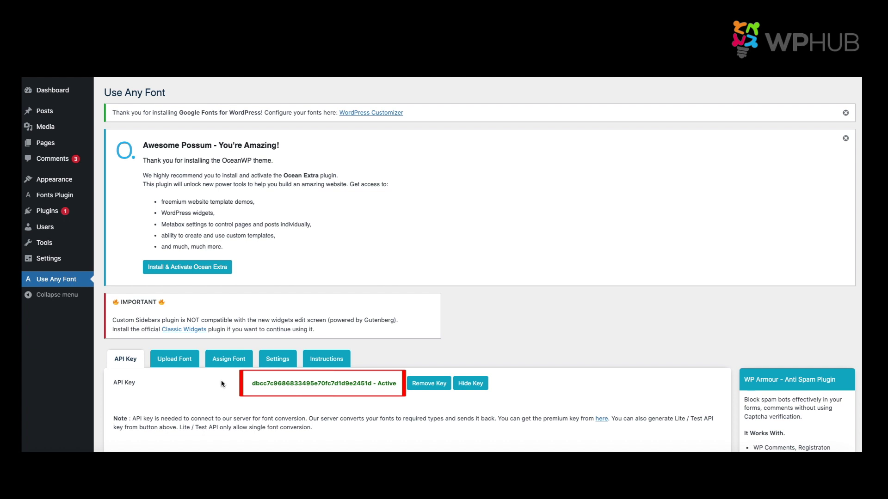
Bring up the Use Any Font upload form from the Upload Font tab
{"action": "left_click", "coordinate": [178, 364]}
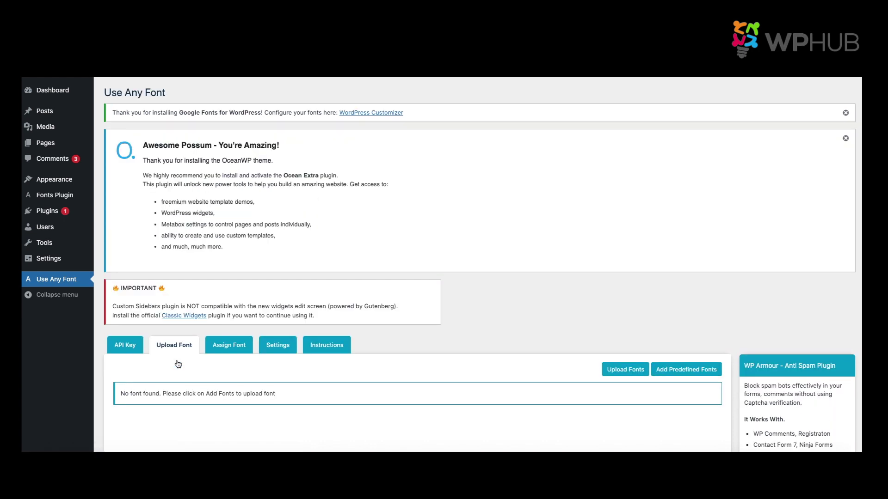
{"action": "left_click", "coordinate": [625, 369]}
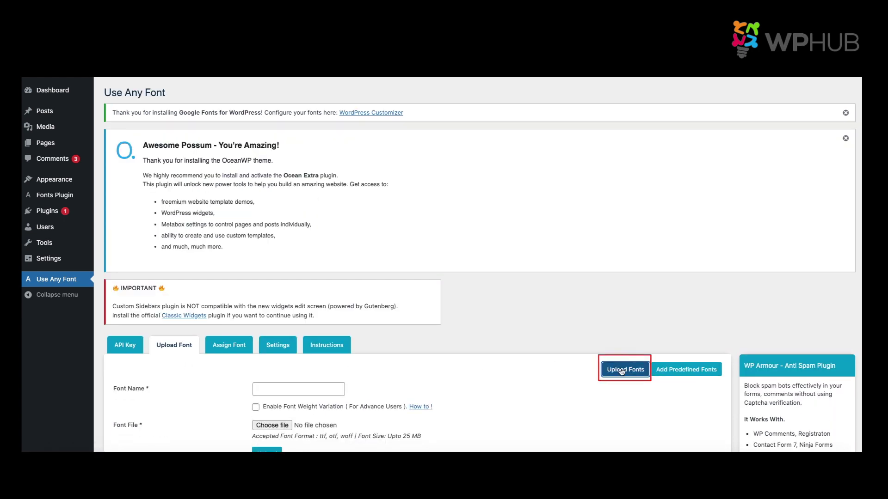
{"action": "scroll", "coordinate": [499, 362], "scroll_direction": "down", "scroll_amount": 5}
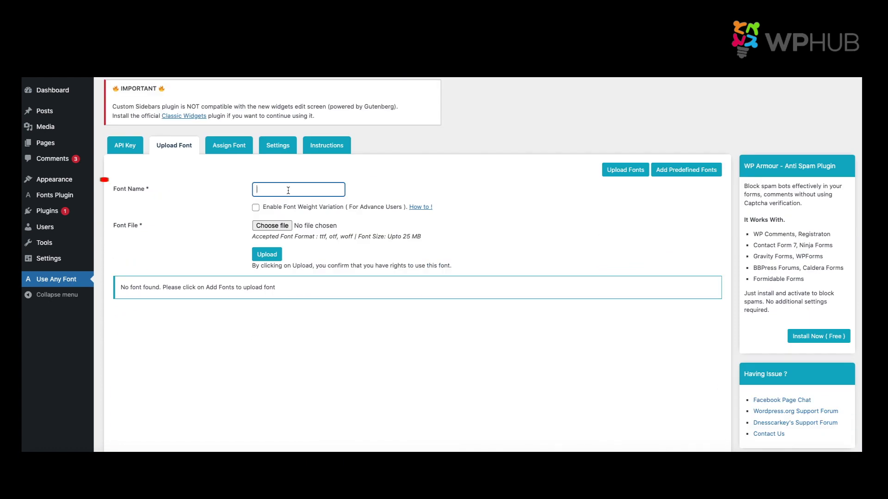
Upload BestCookiesDemoRegular.ttf as a new font named 'Best Cookies'
{"action": "left_click", "coordinate": [288, 190]}
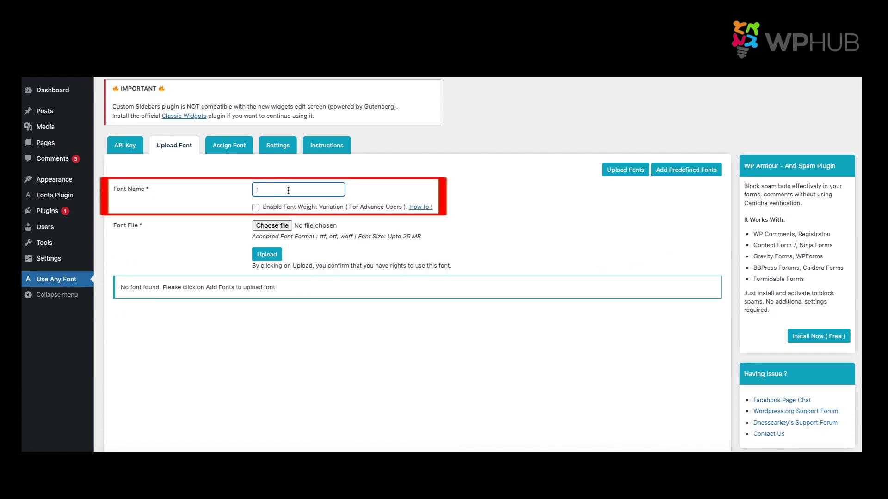
{"action": "type", "text": "Best Cookies"}
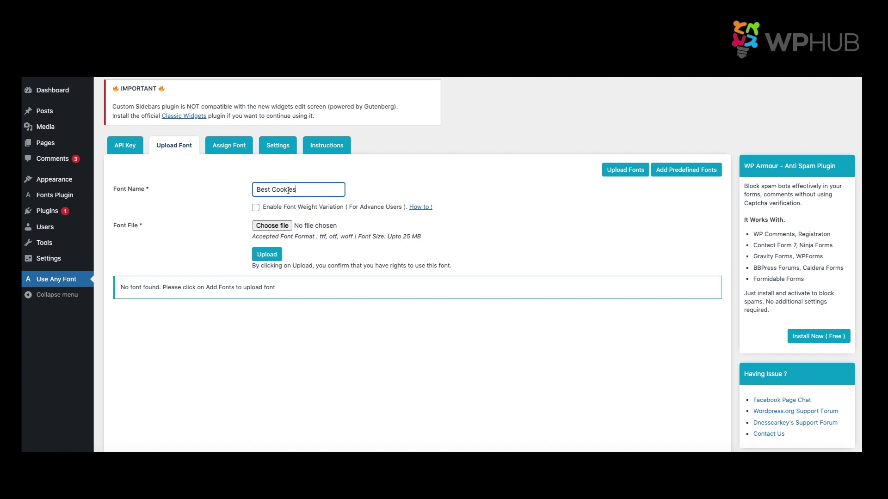
{"action": "left_click", "coordinate": [272, 225]}
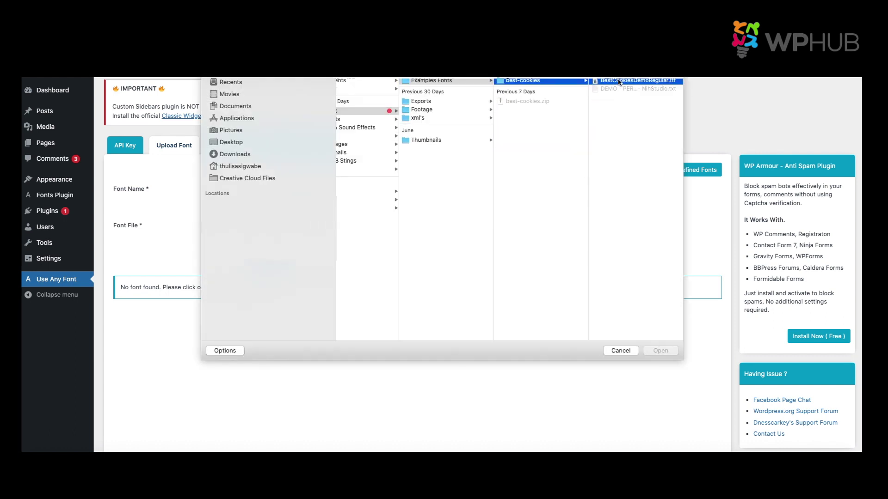
{"action": "left_click", "coordinate": [526, 80]}
{"action": "left_click", "coordinate": [660, 351]}
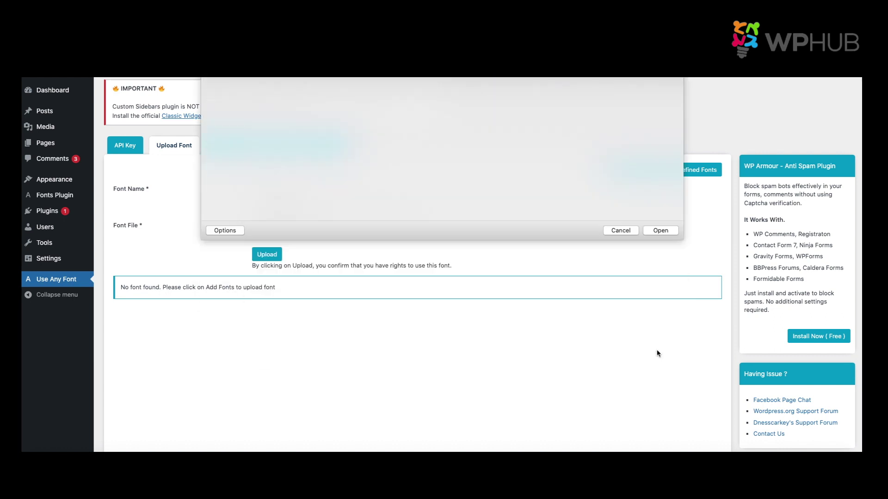
{"action": "left_click", "coordinate": [266, 255]}
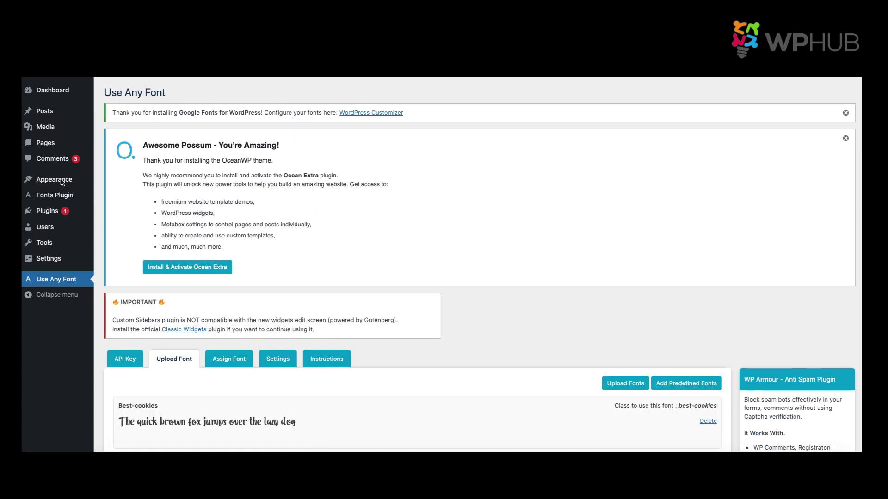
Set the Customizer's Typography › All Headings font family to best-cookies
{"action": "mouse_move", "coordinate": [60, 182]}
{"action": "left_click", "coordinate": [110, 196]}
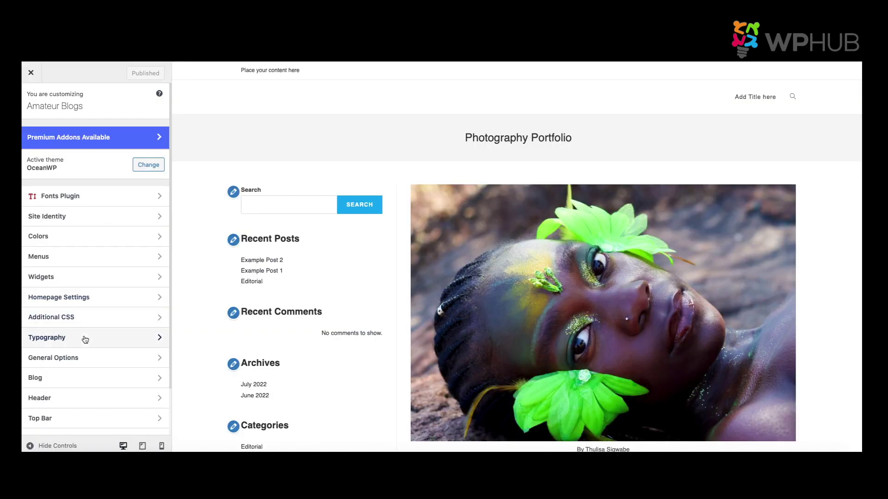
{"action": "left_click", "coordinate": [85, 338]}
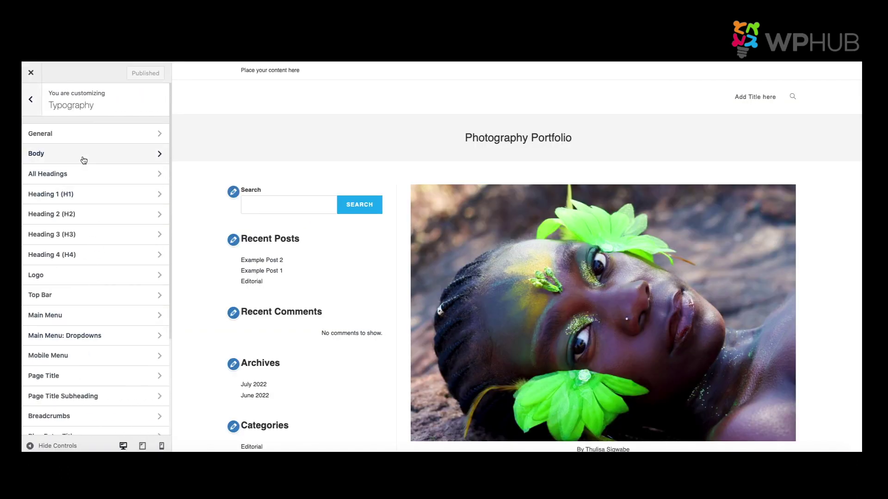
{"action": "left_click", "coordinate": [73, 174]}
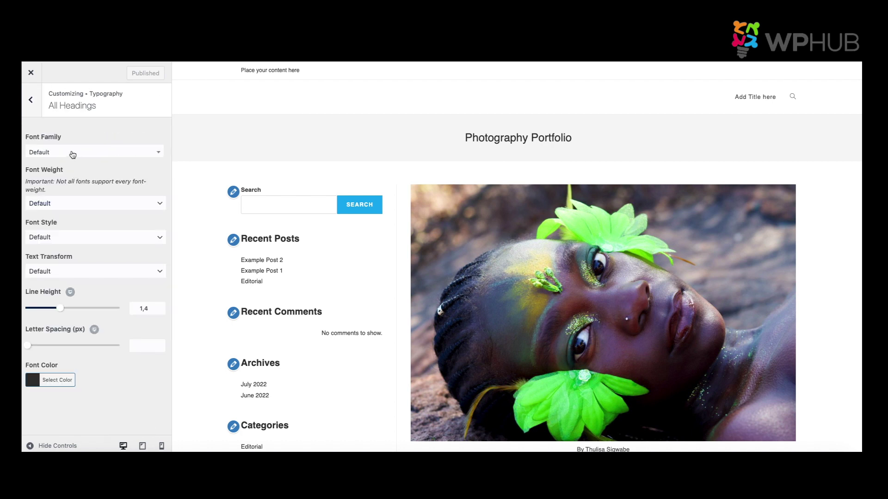
{"action": "left_click", "coordinate": [71, 152]}
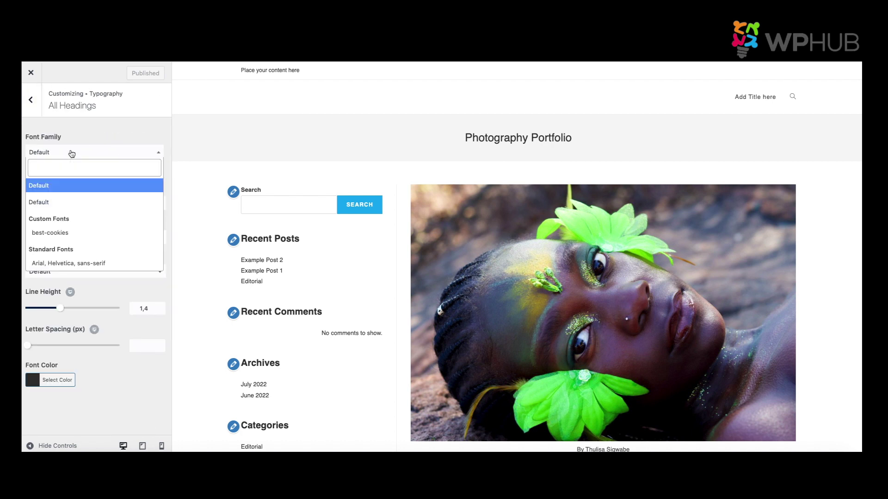
{"action": "left_click", "coordinate": [63, 237]}
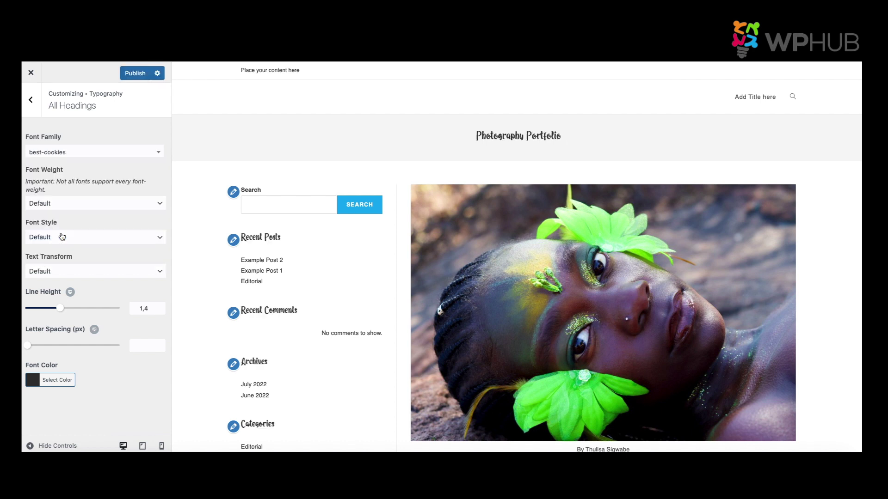